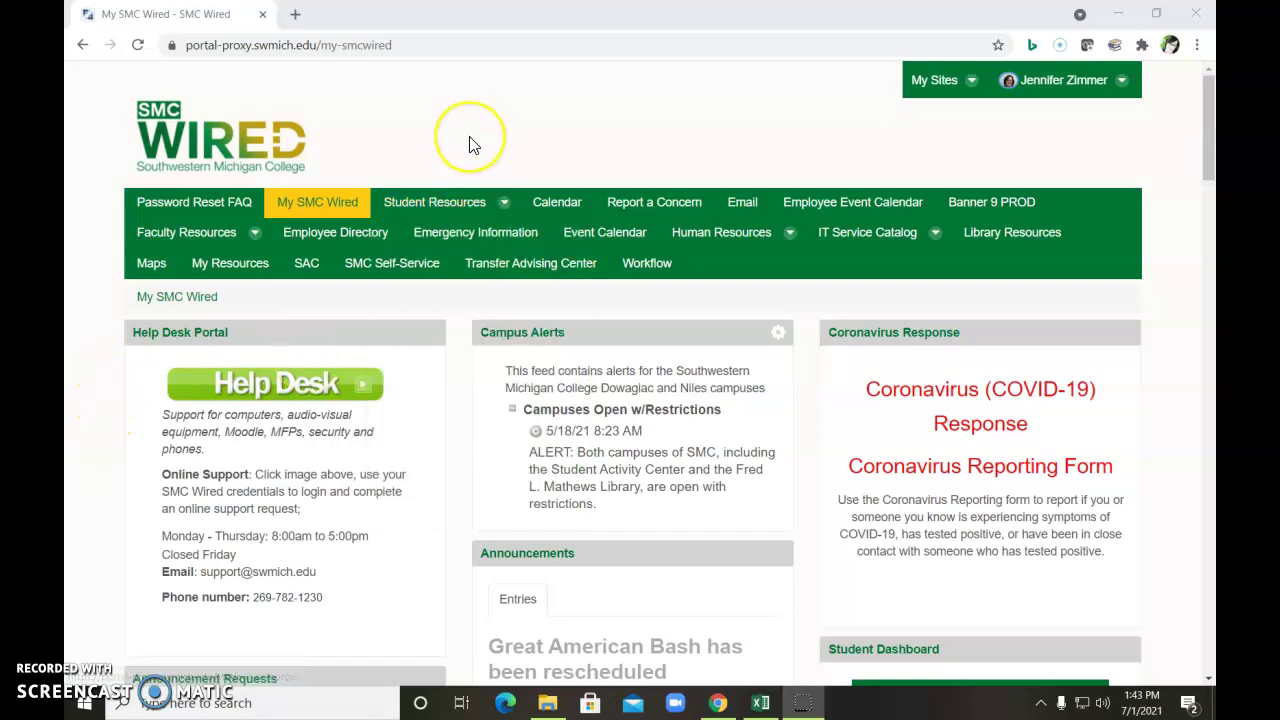
Open the Gale in Context: College database from the college's Library Resources page
left_click(978, 243)
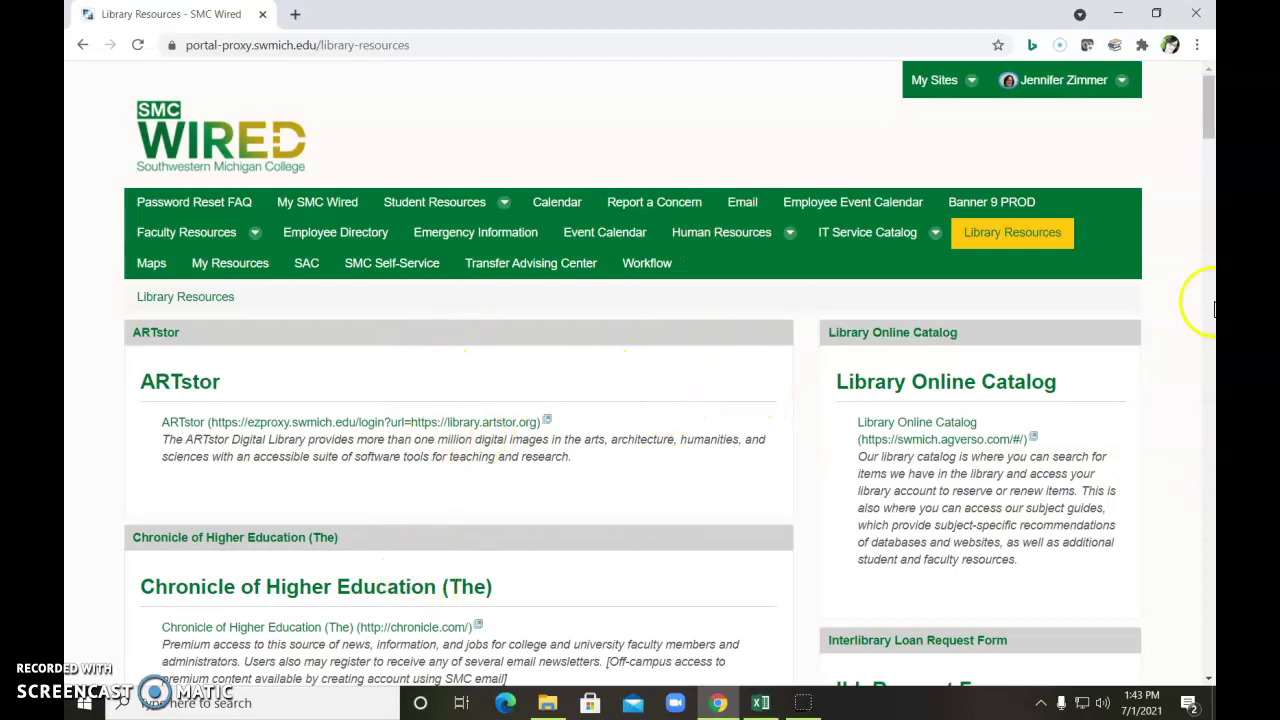
left_click_drag(1207, 116, 1208, 240)
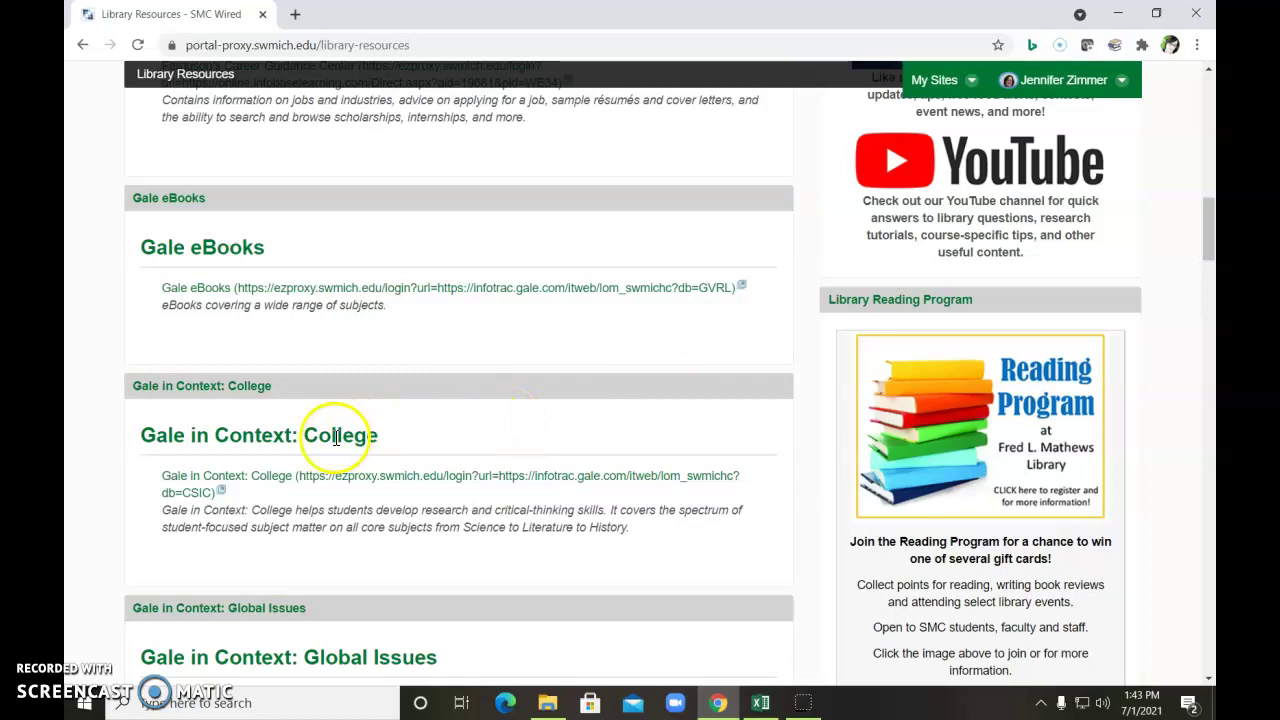
left_click(343, 479)
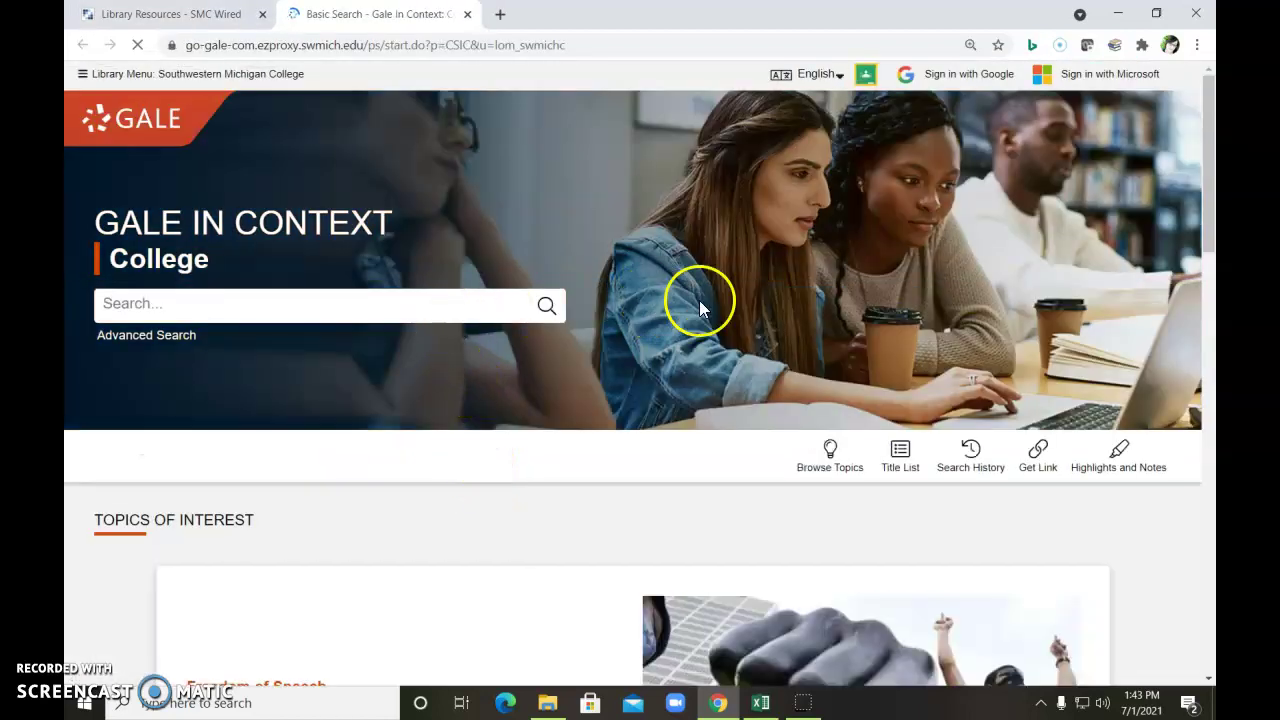
Browse the database's topics and open the French and Indian War topic page
scroll(743, 353, "down", 1)
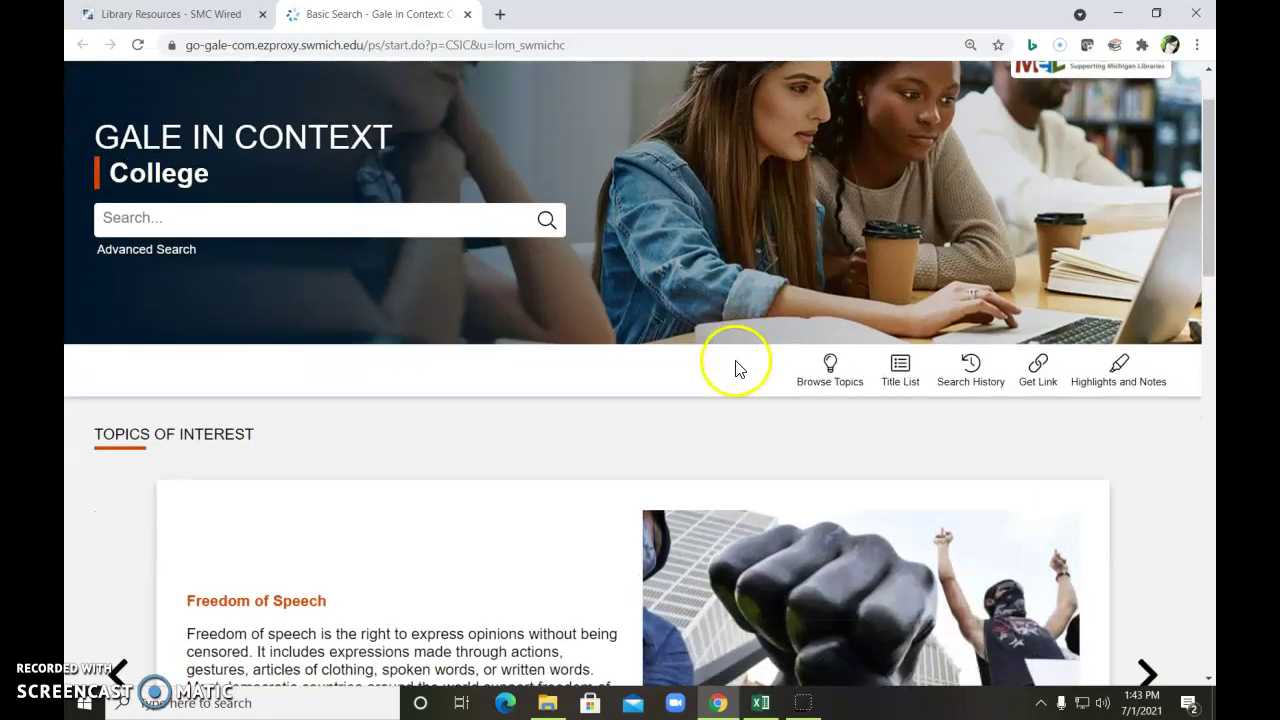
left_click(830, 372)
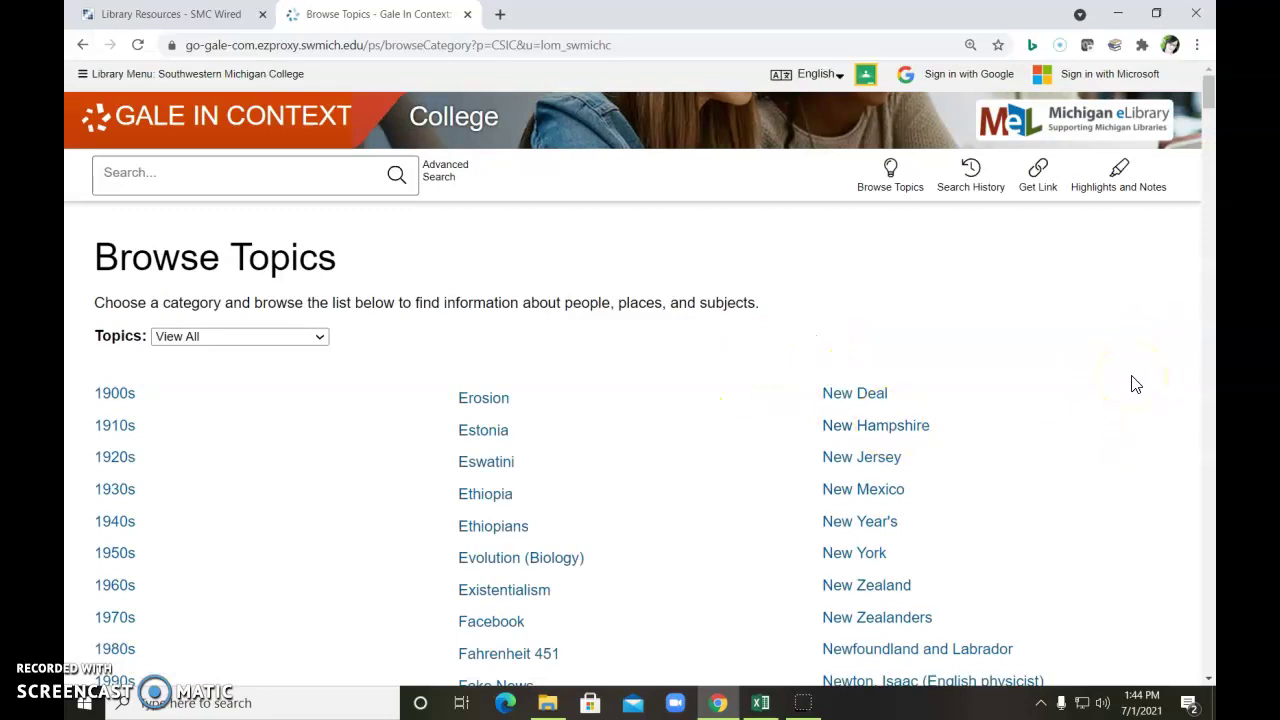
left_click_drag(1208, 92, 1208, 158)
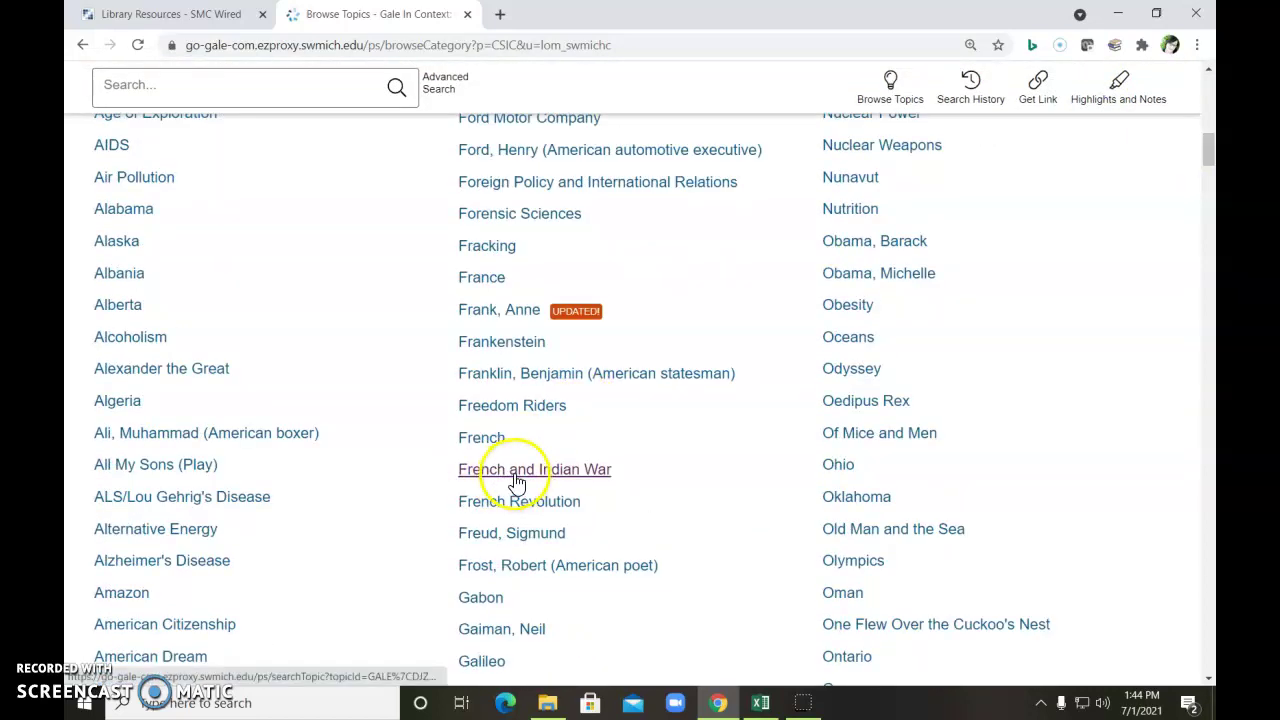
left_click(552, 473)
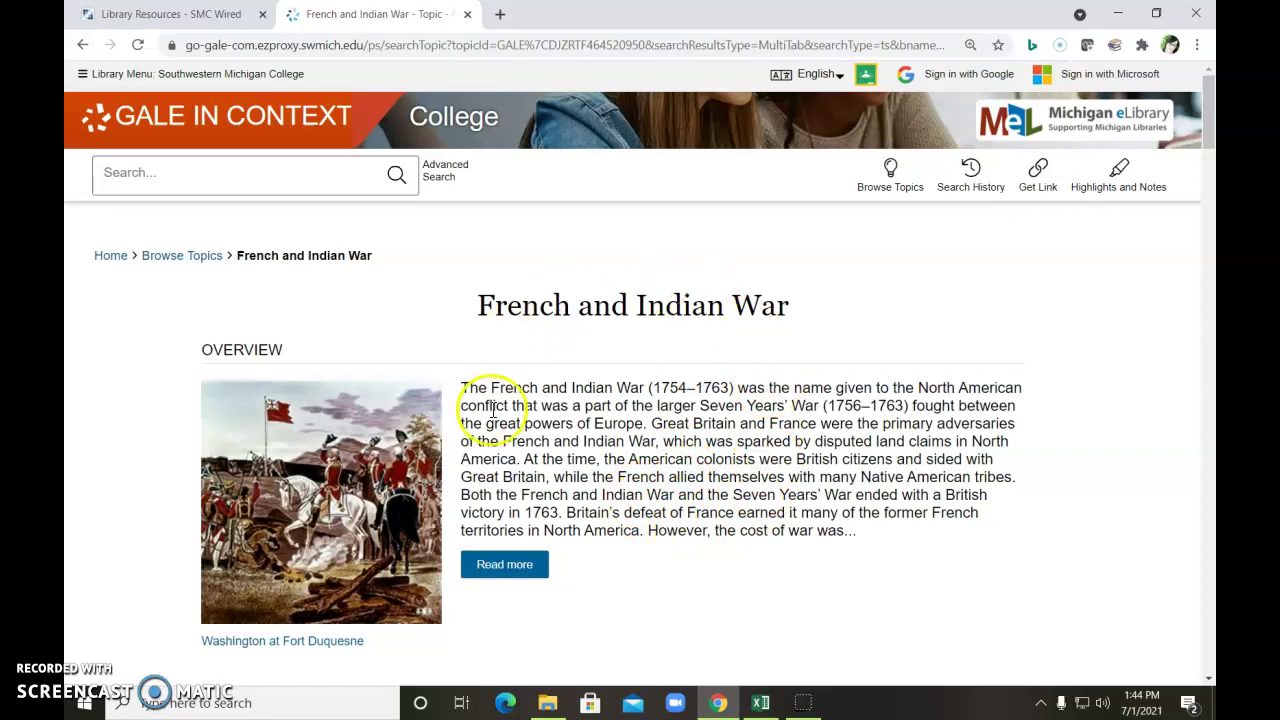
Show the Biographies results for the French and Indian War topic and open the Robert Rogers biography
scroll(700, 430, "down", 2)
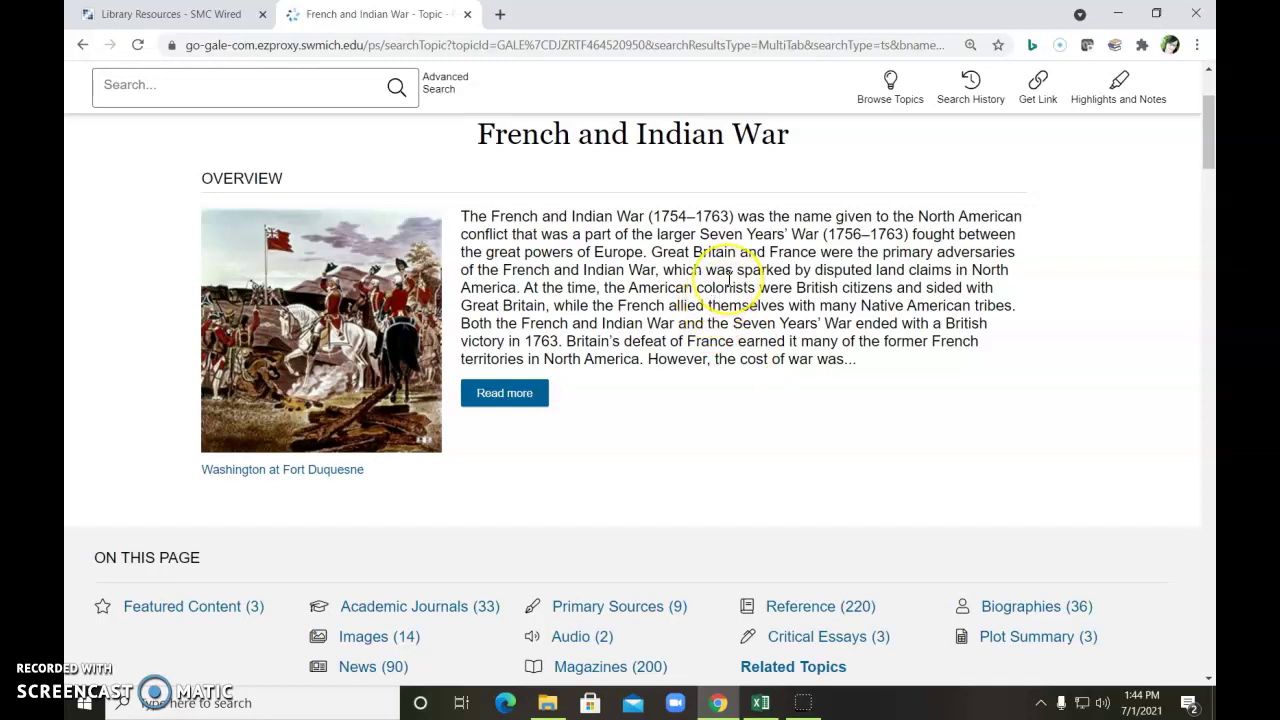
scroll(728, 278, "down", 3)
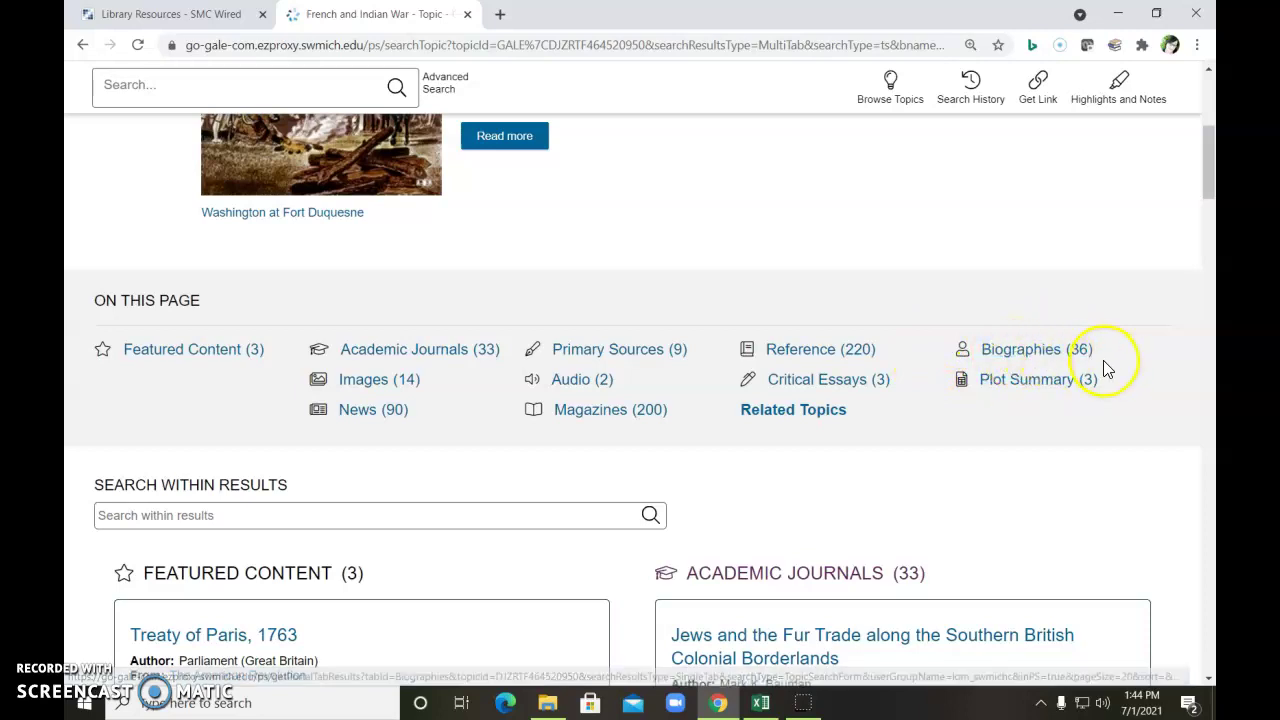
left_click(1049, 352)
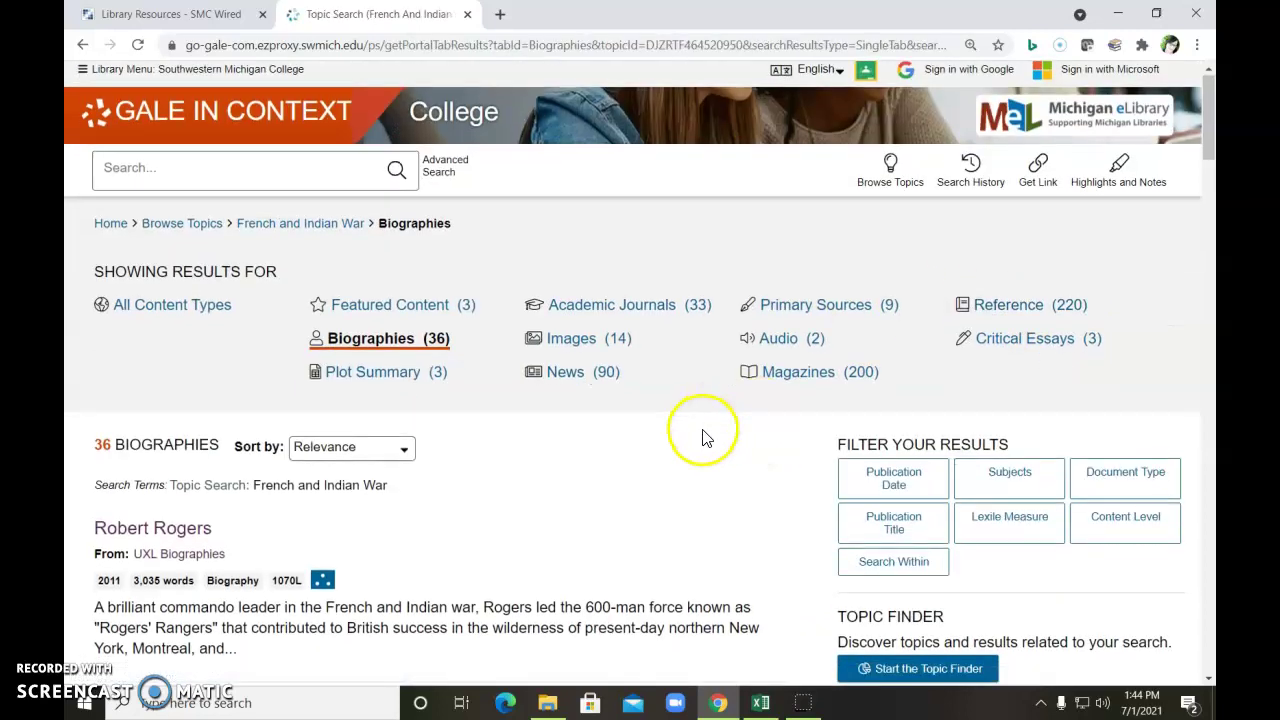
scroll(680, 400, "down", 3)
scroll(656, 376, "down", 1)
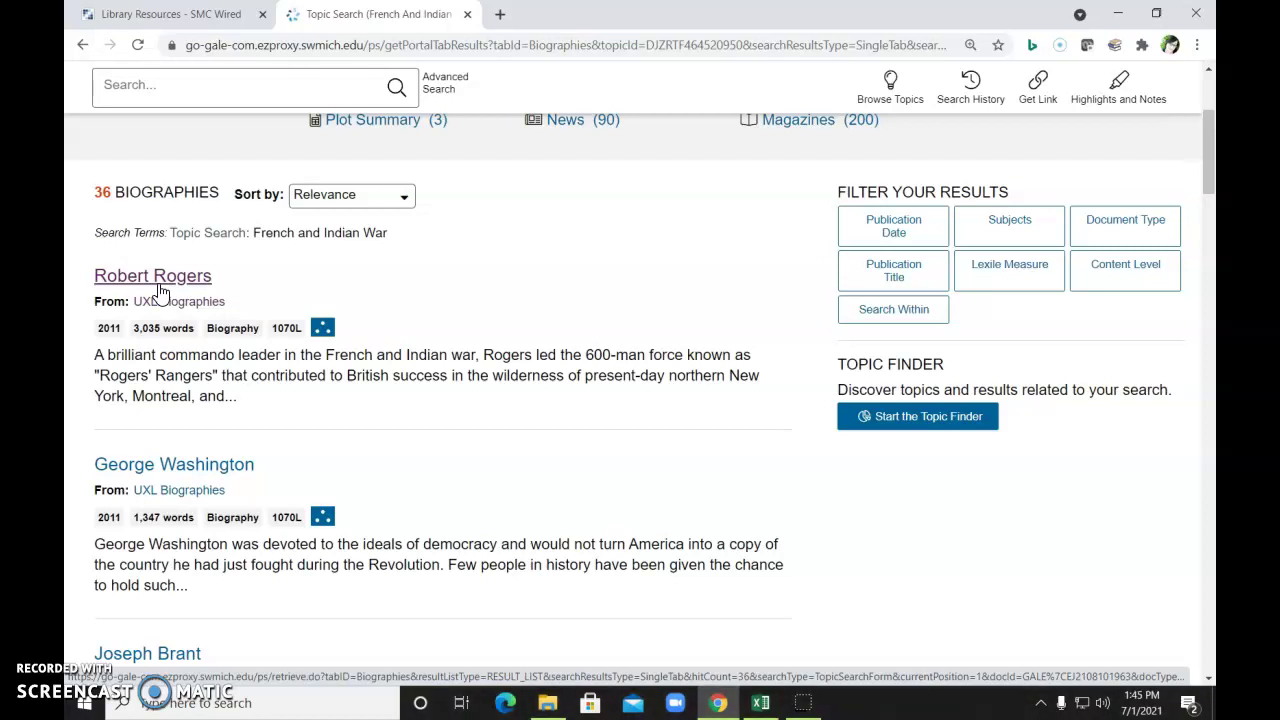
left_click(110, 278)
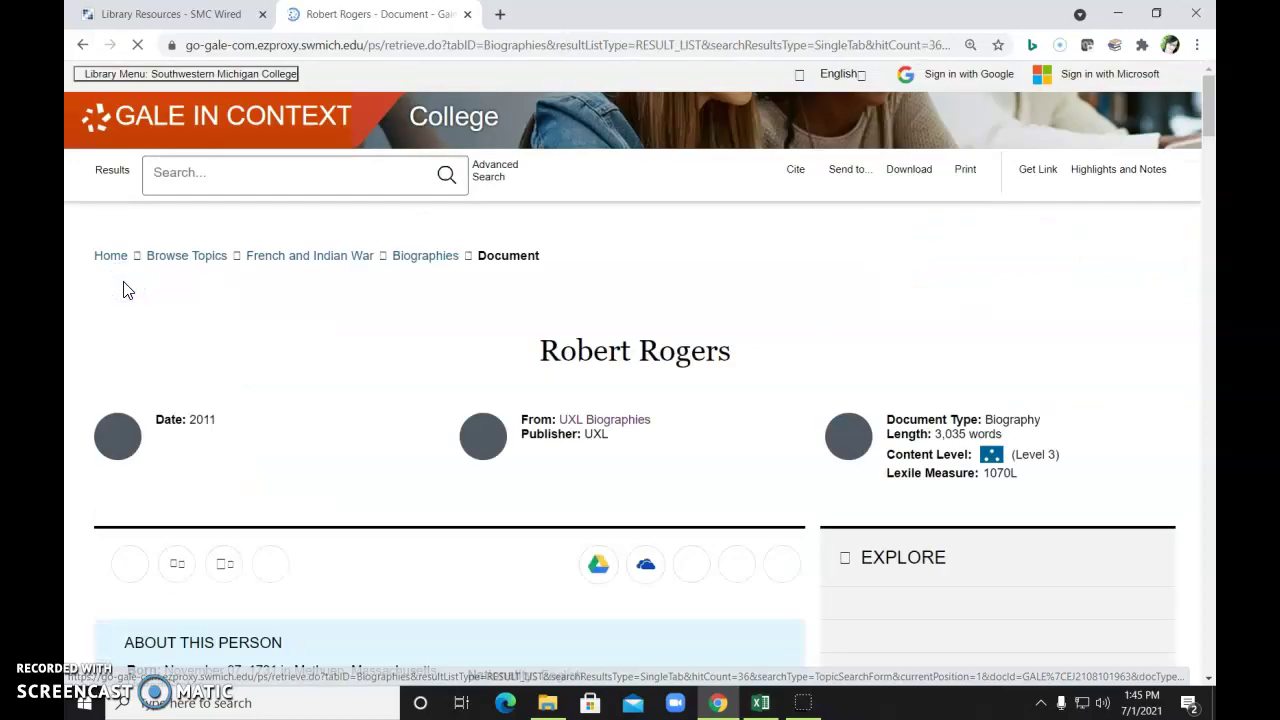
Read through the Robert Rogers biography as far as the "Battle on snowshoes" section
scroll(667, 513, "down", 2)
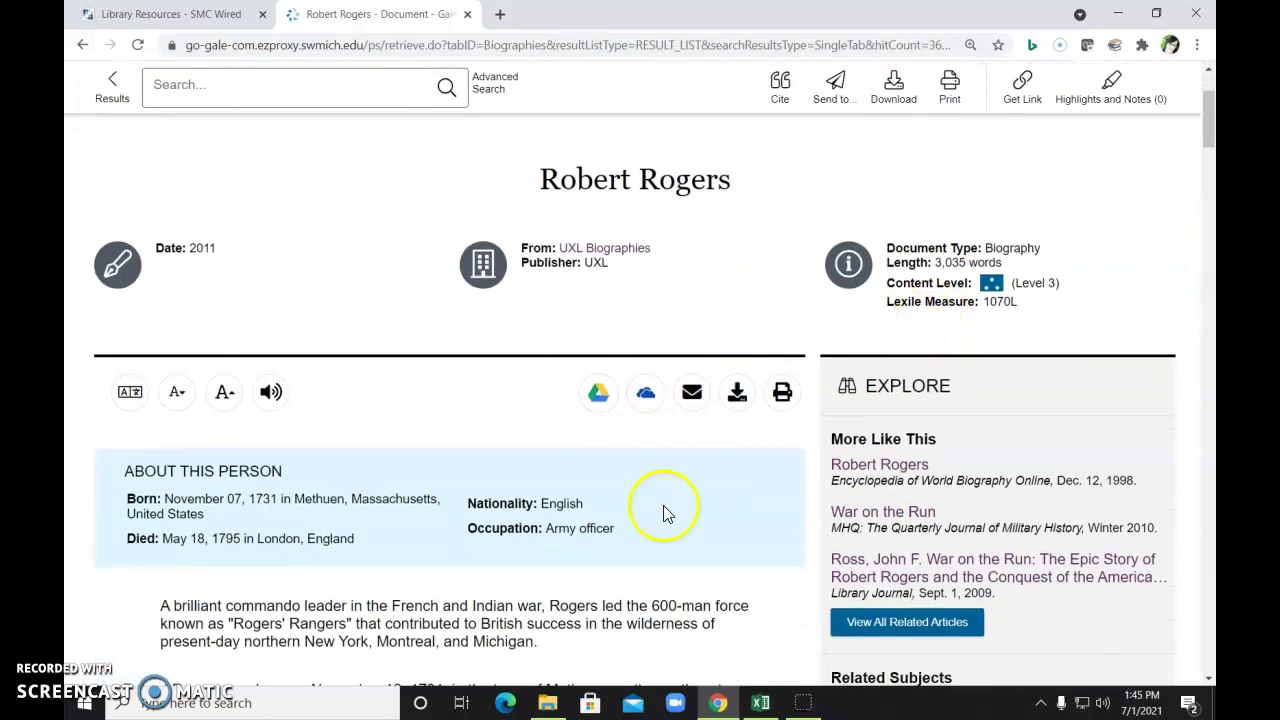
scroll(667, 513, "down", 6)
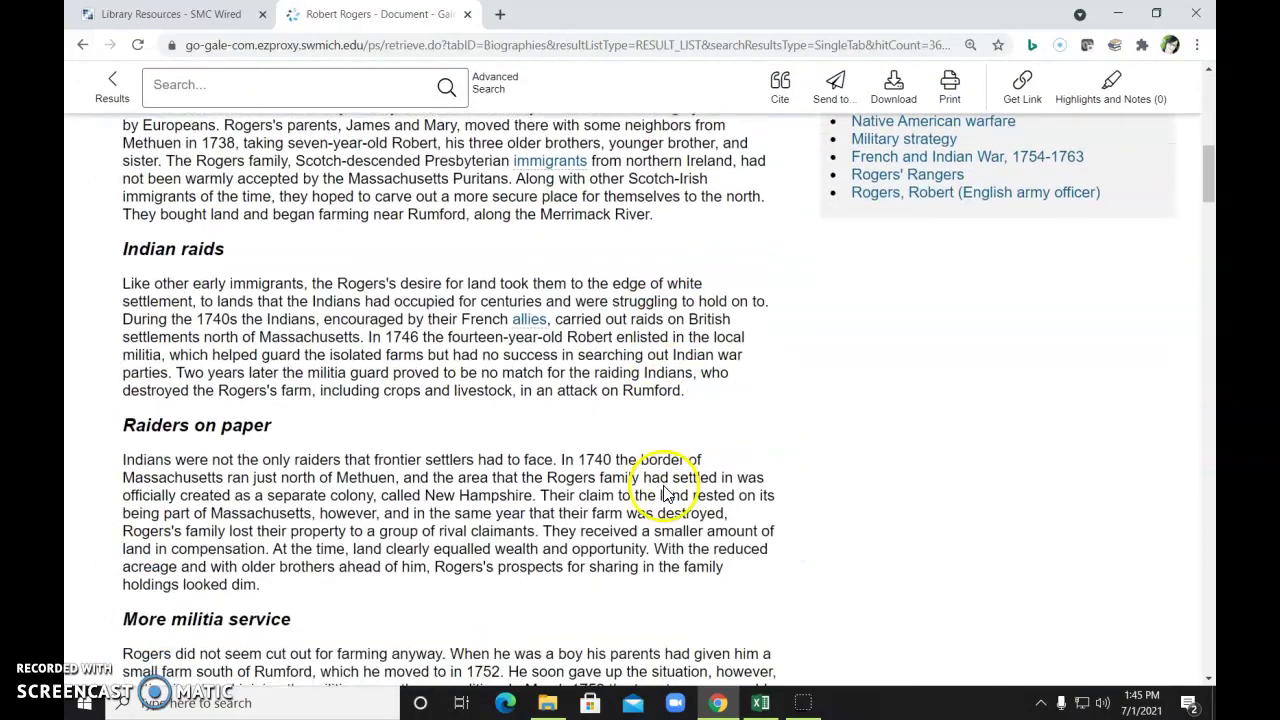
scroll(667, 493, "down", 5)
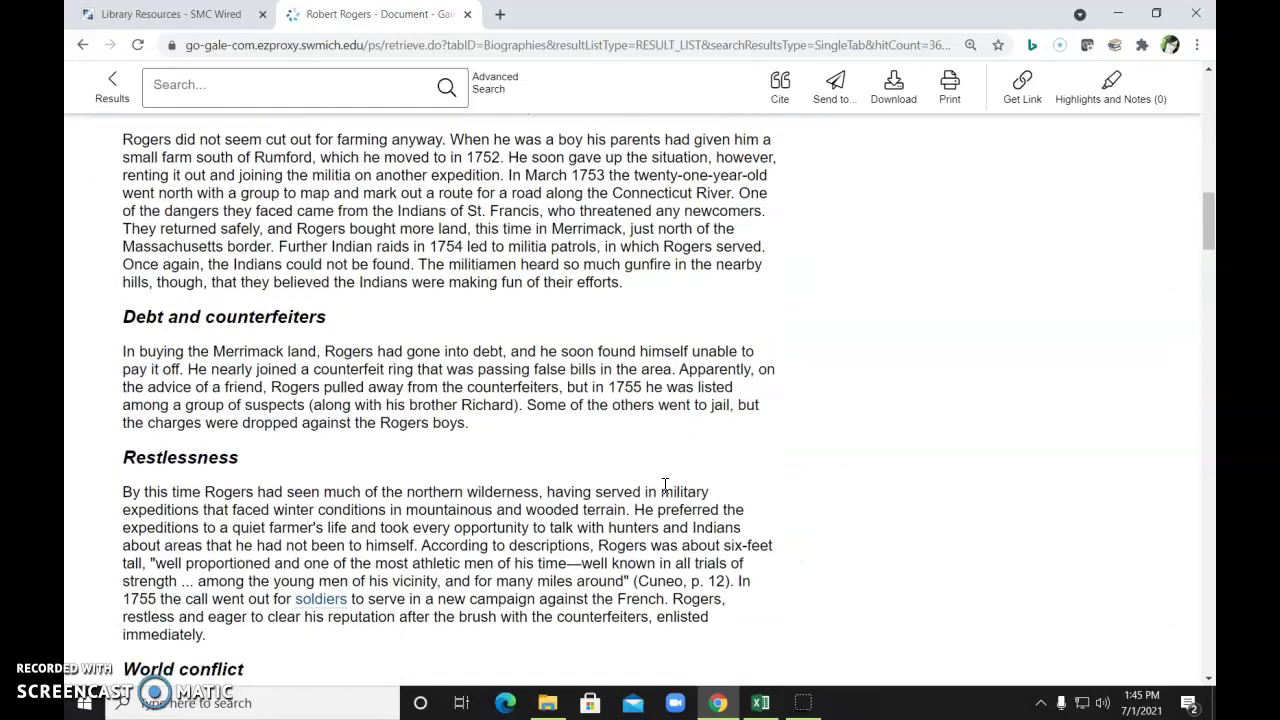
scroll(665, 485, "down", 3)
scroll(665, 493, "down", 5)
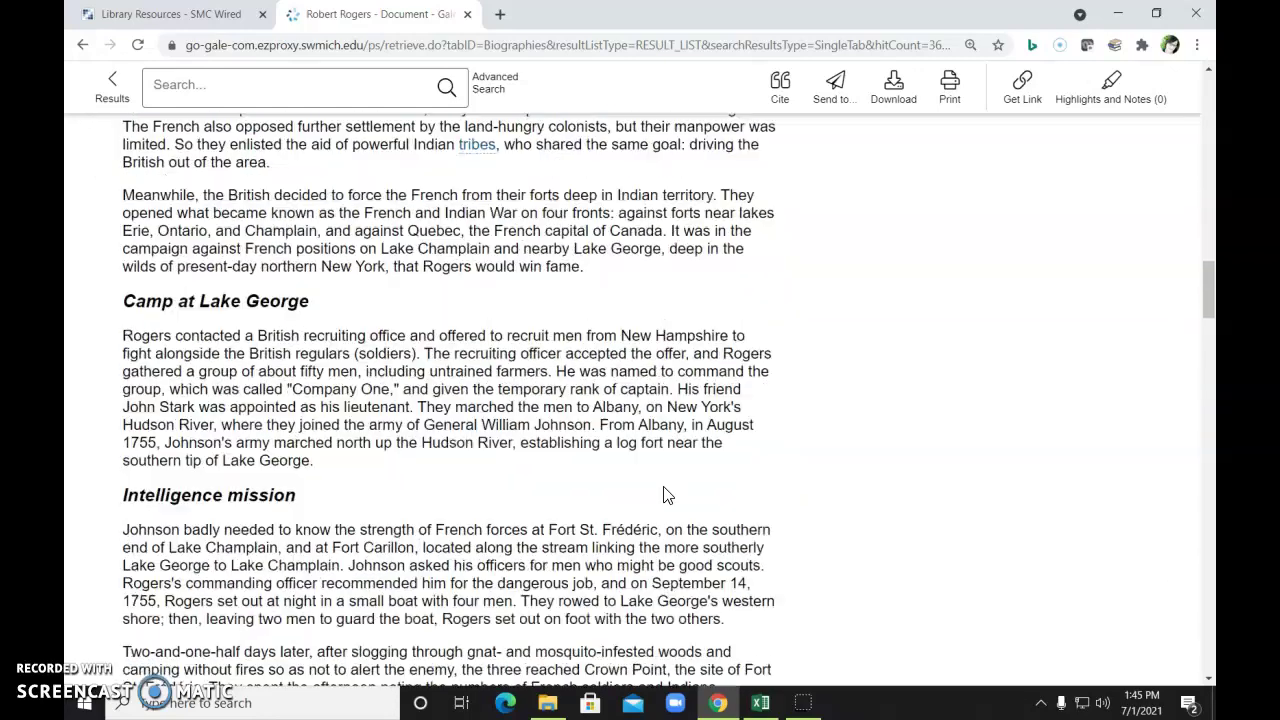
left_click(665, 490)
scroll(665, 488, "down", 5)
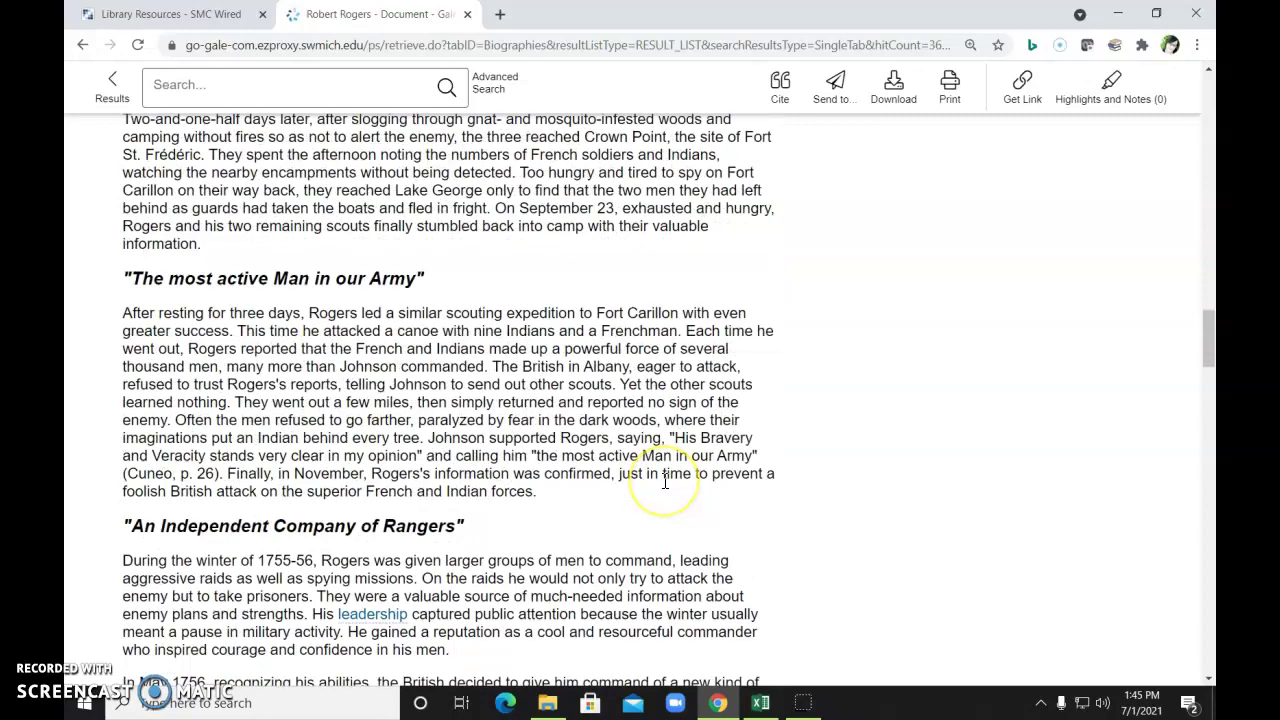
scroll(665, 485, "down", 6)
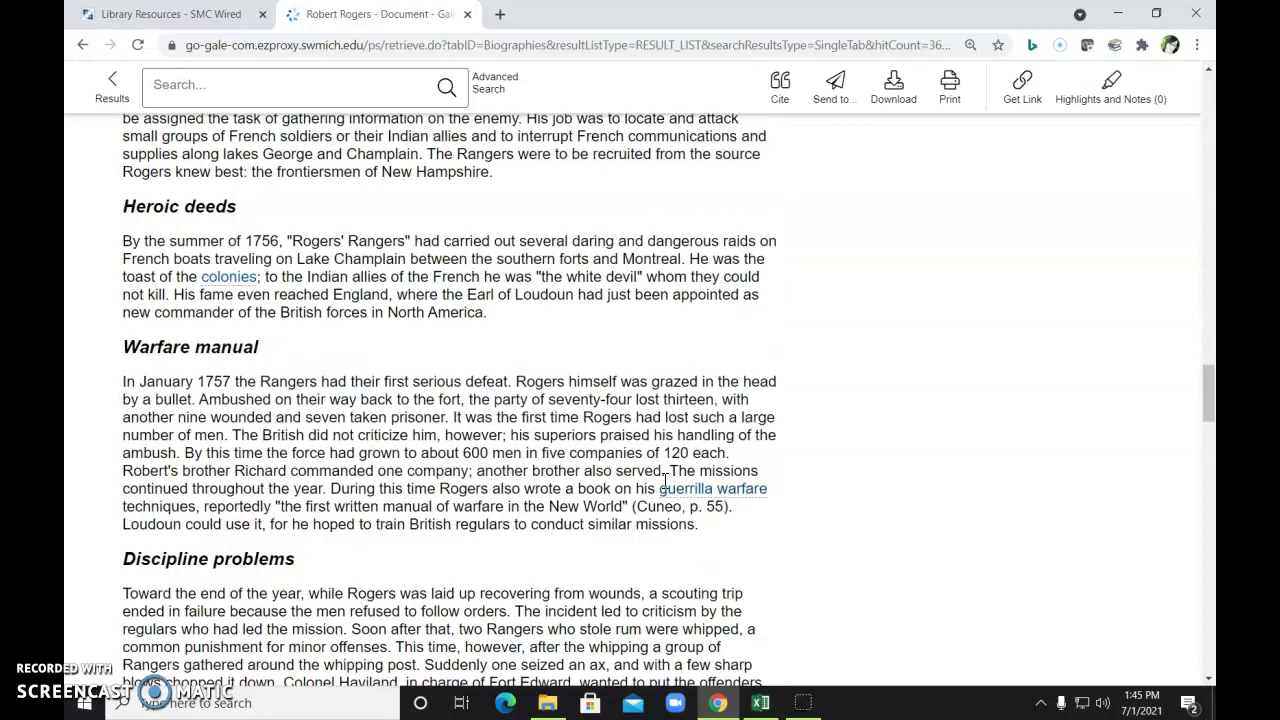
scroll(667, 489, "down", 2)
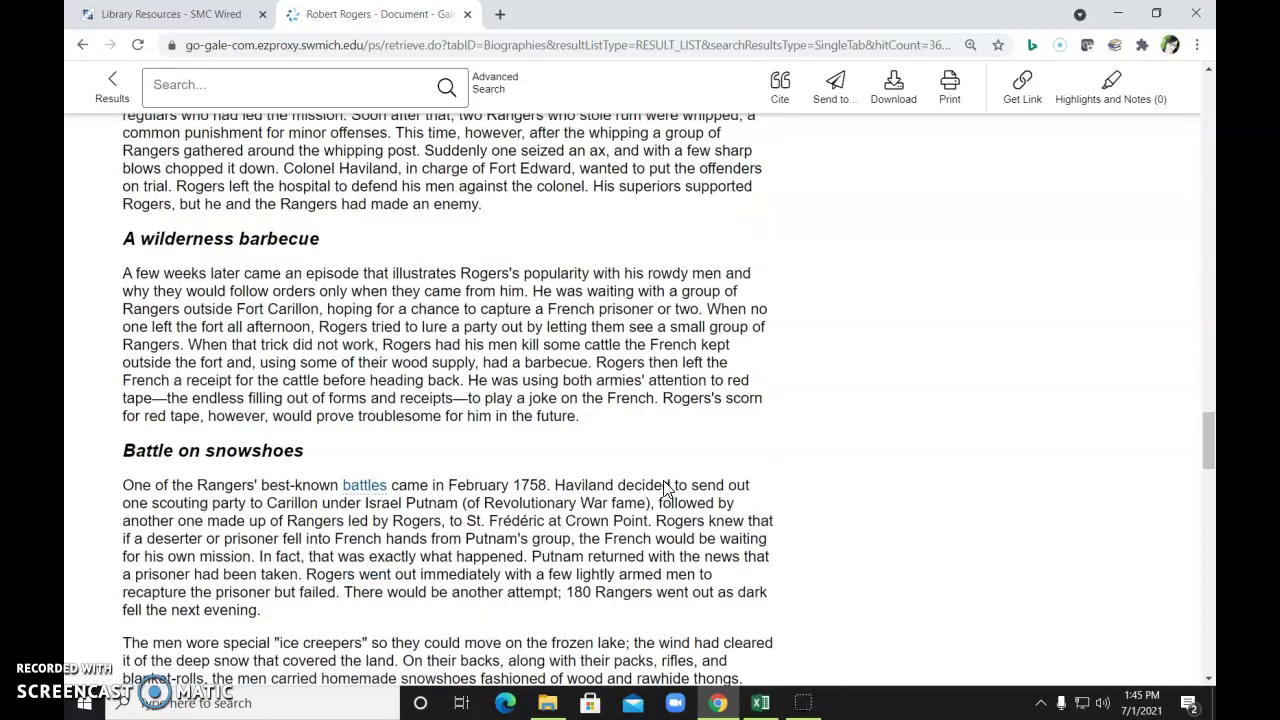
Return to the start of the biography and examine its article tools, personal details, related articles and related subjects
left_click(1209, 459)
left_click_drag(1209, 459, 1211, 149)
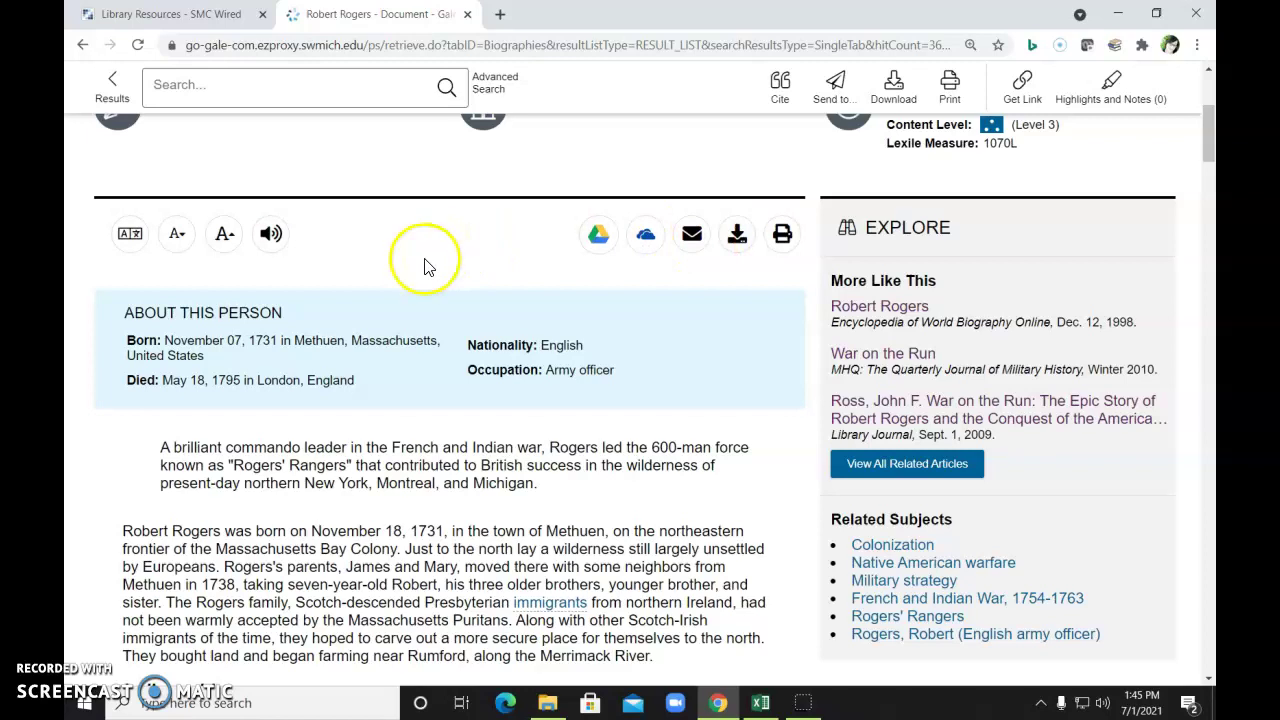
scroll(428, 262, "up", 2)
scroll(425, 290, "down", 2)
scroll(714, 350, "down", 1)
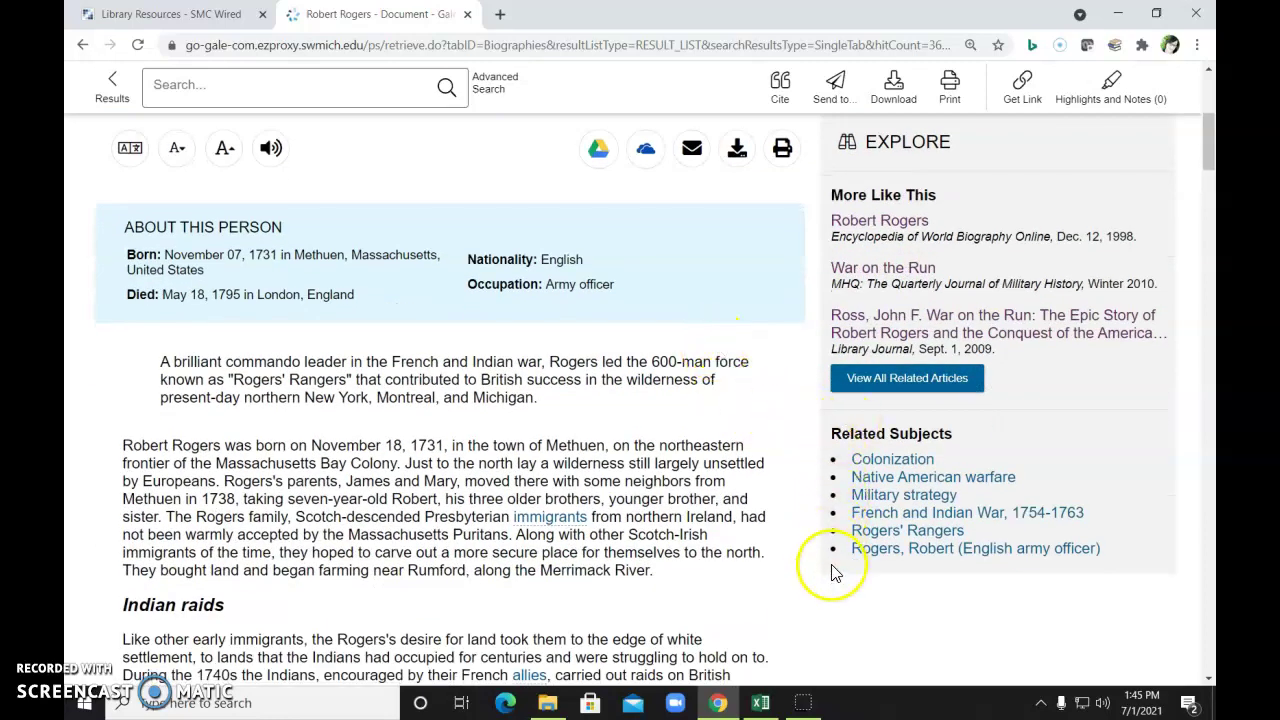
scroll(790, 538, "up", 2)
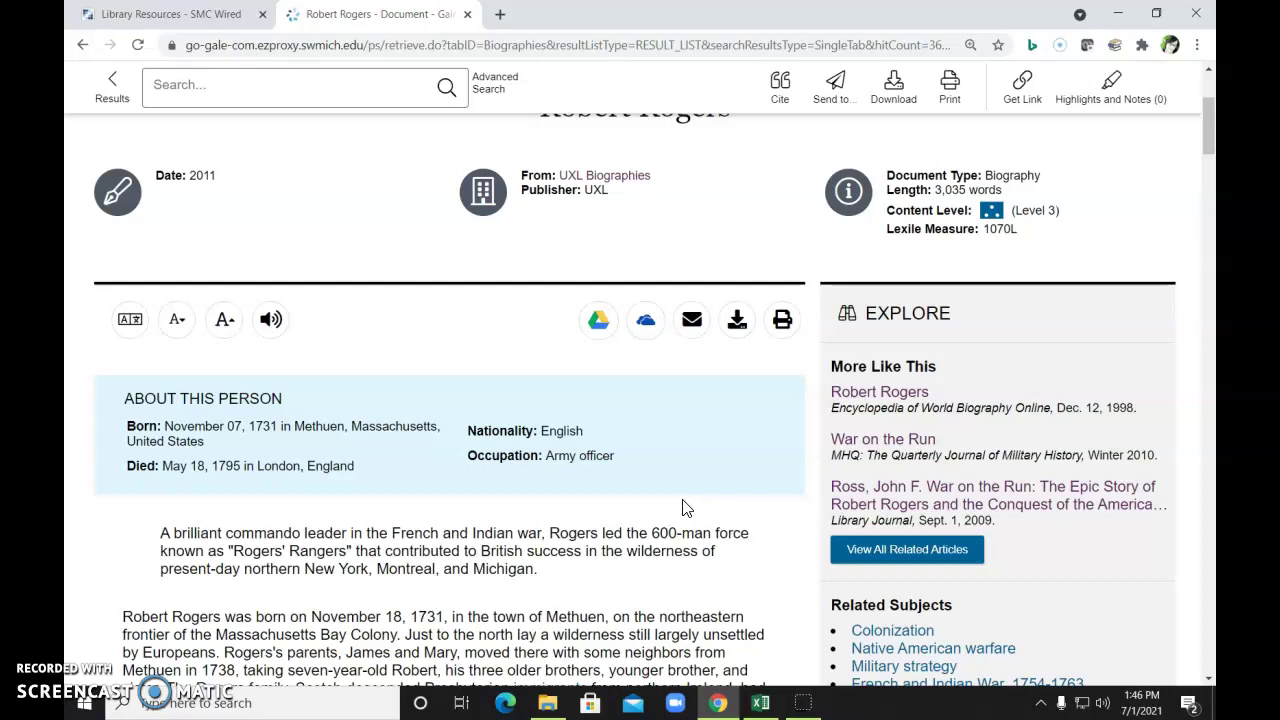
View the biography's MLA 8th Edition citation with its disclaimer, and close the citation tools
left_click(779, 90)
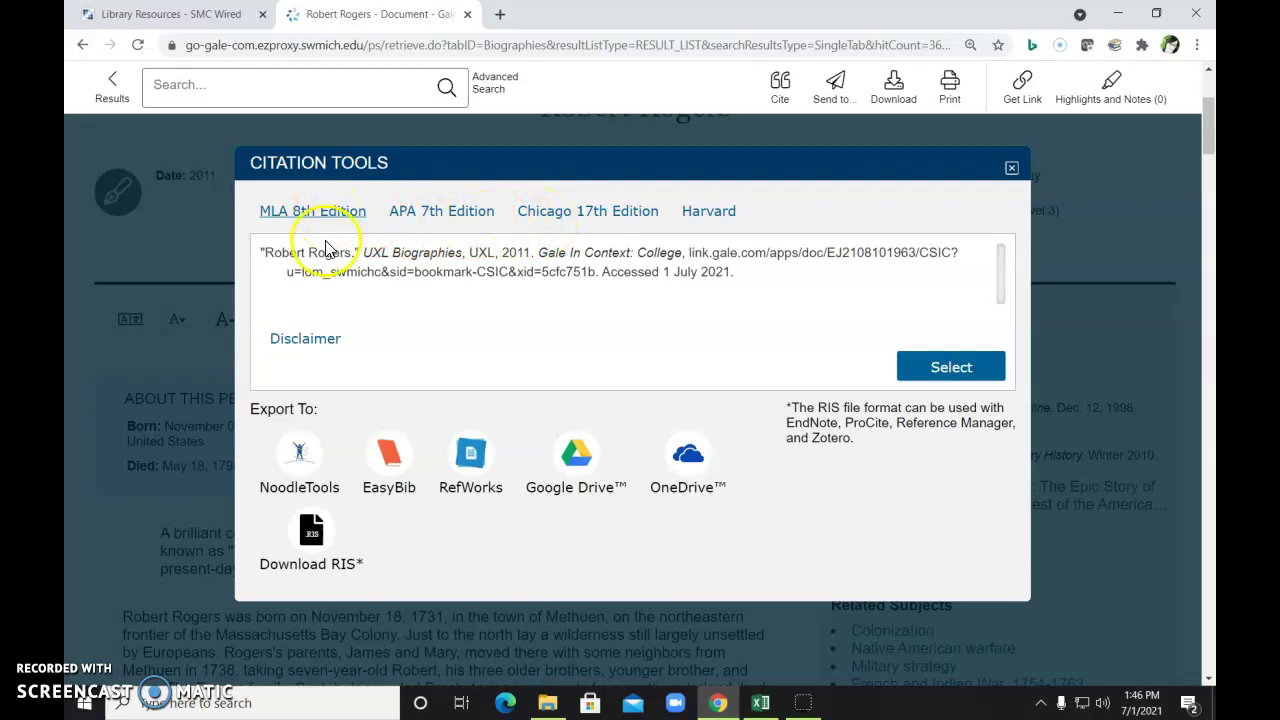
left_click(335, 344)
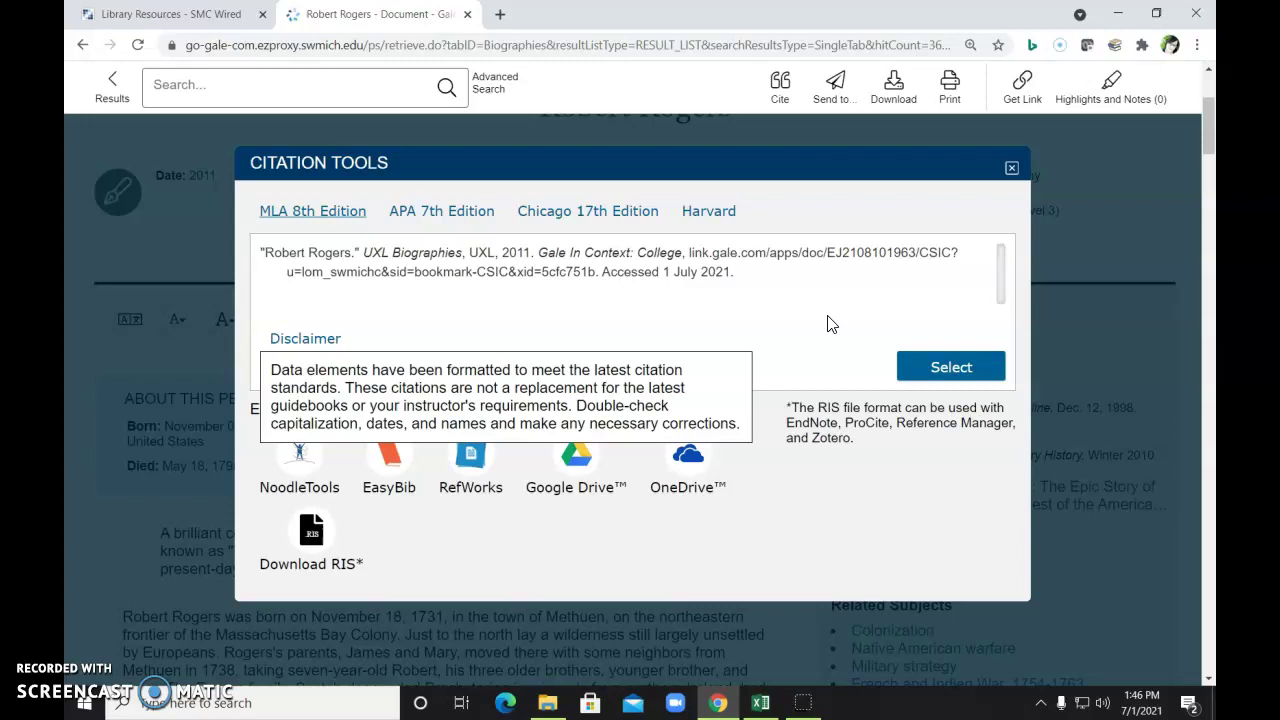
left_click(785, 298)
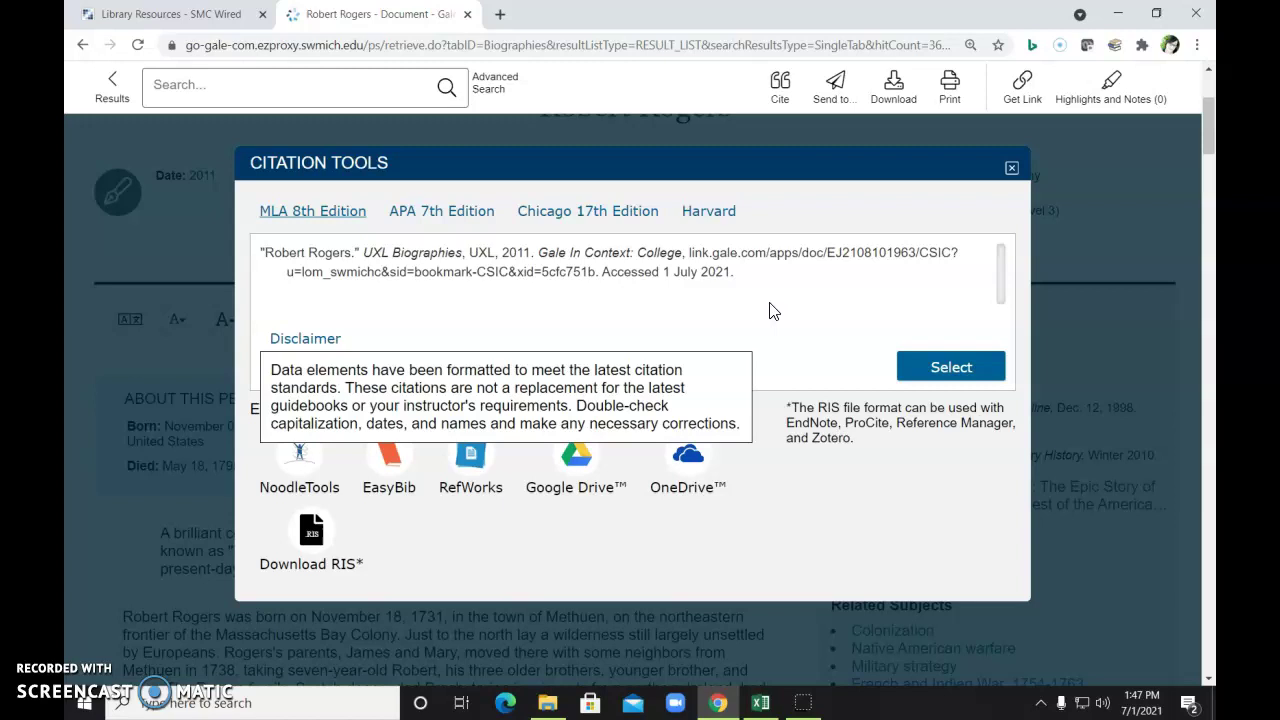
left_click(1011, 169)
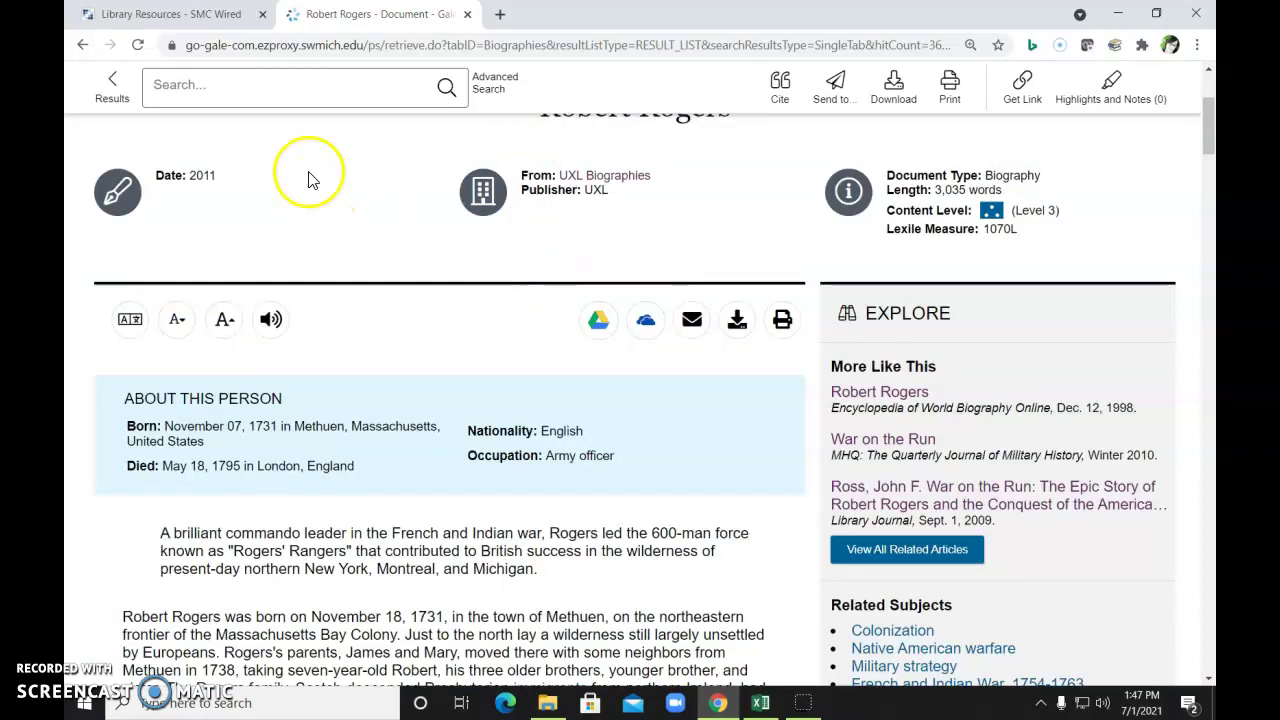
Return to the Library Resources page and look over the resources listed above Gale in Context: College
left_click(200, 14)
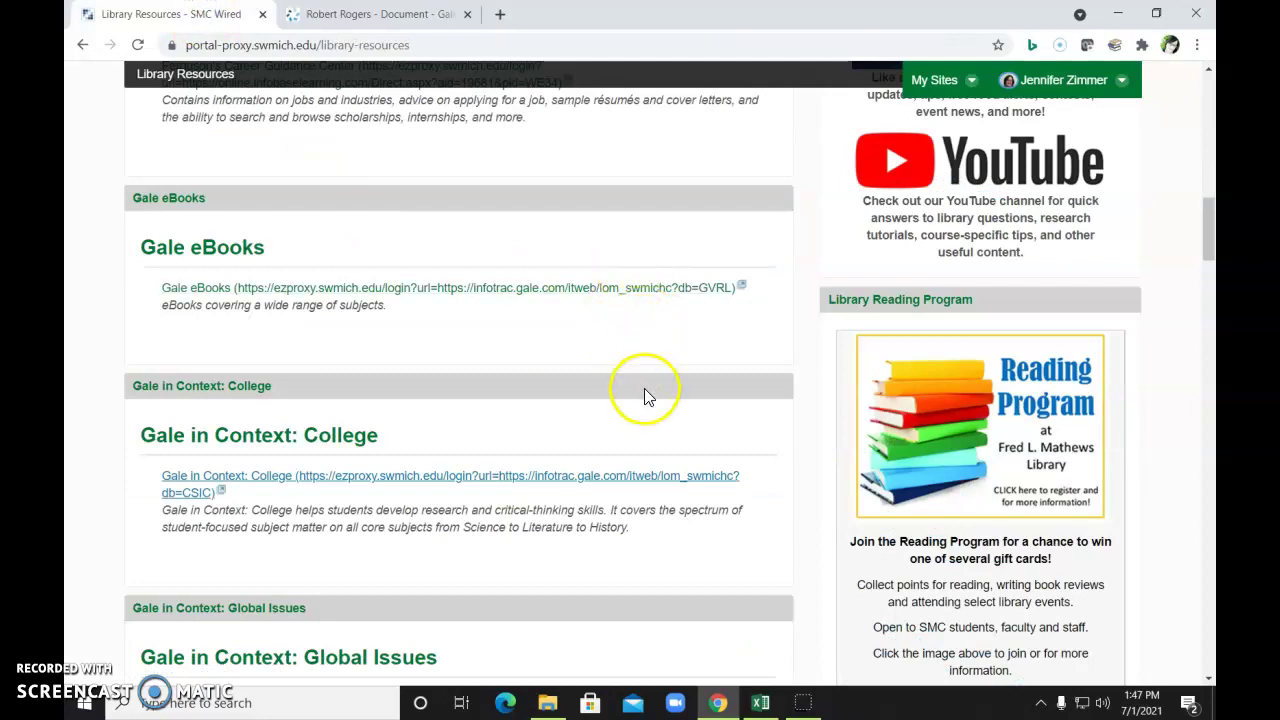
scroll(680, 445, "up", 6)
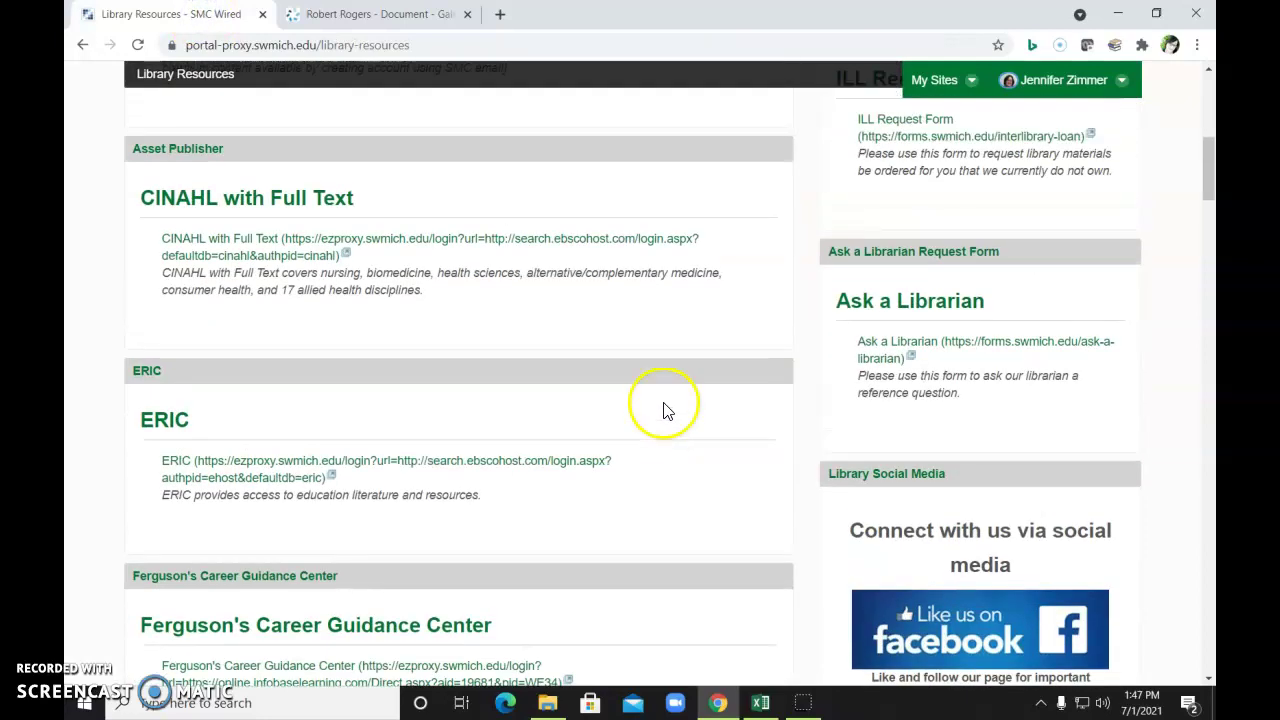